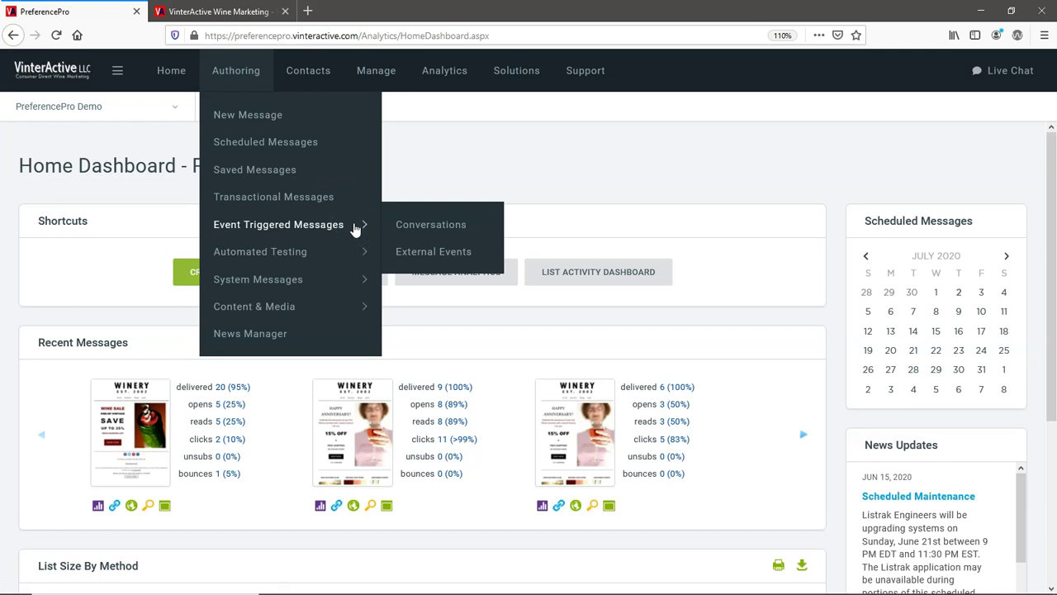
# Step: Open the list of event-triggered conversations and view the default PreferencePro conversation templates
pyautogui.click(363, 227)
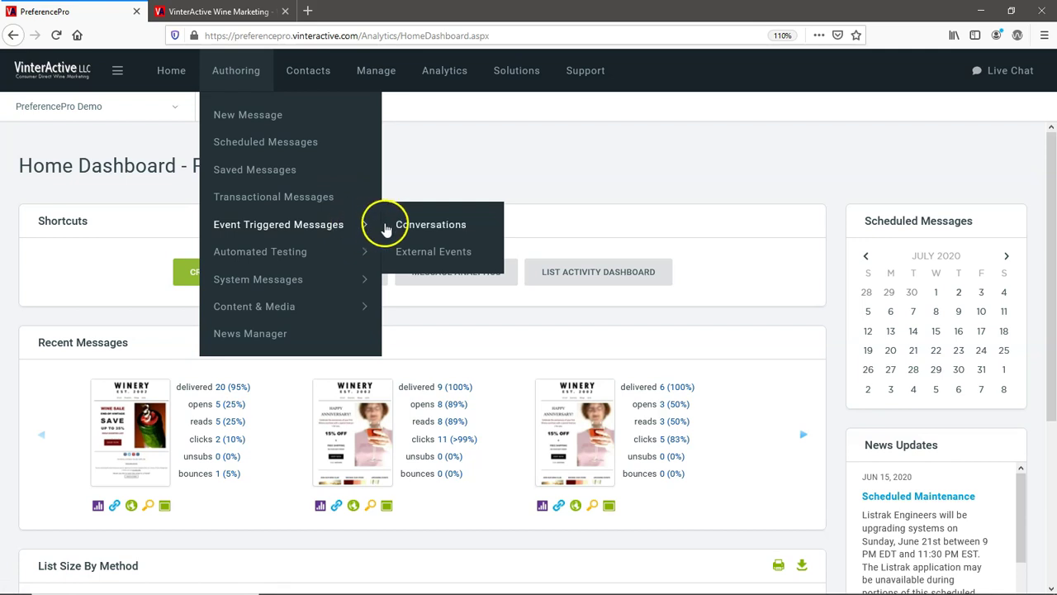
pyautogui.click(388, 228)
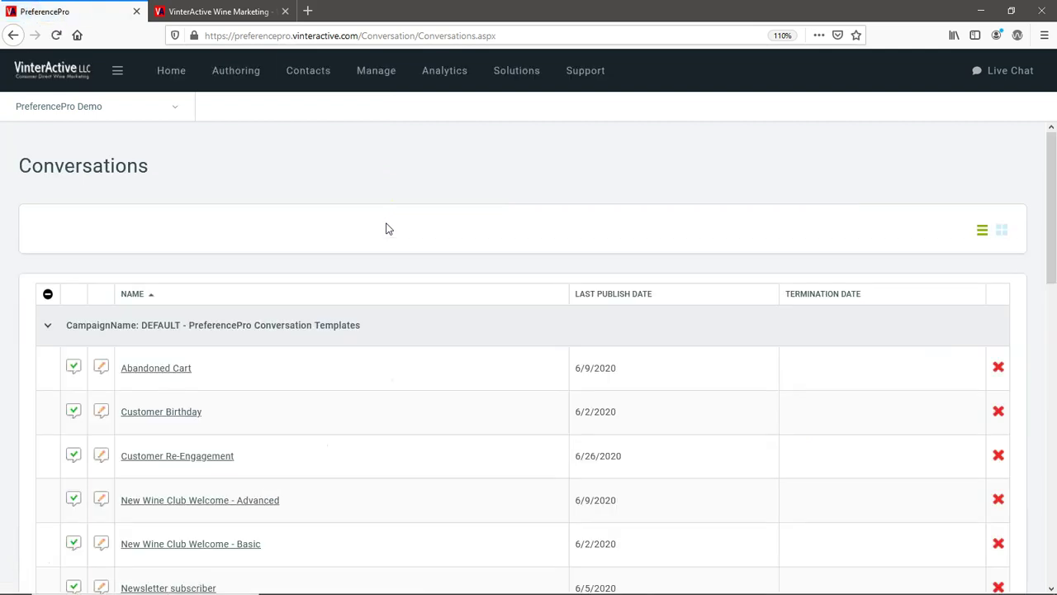
pyautogui.scroll(-1, 388, 228)
pyautogui.scroll(-1, 386, 228)
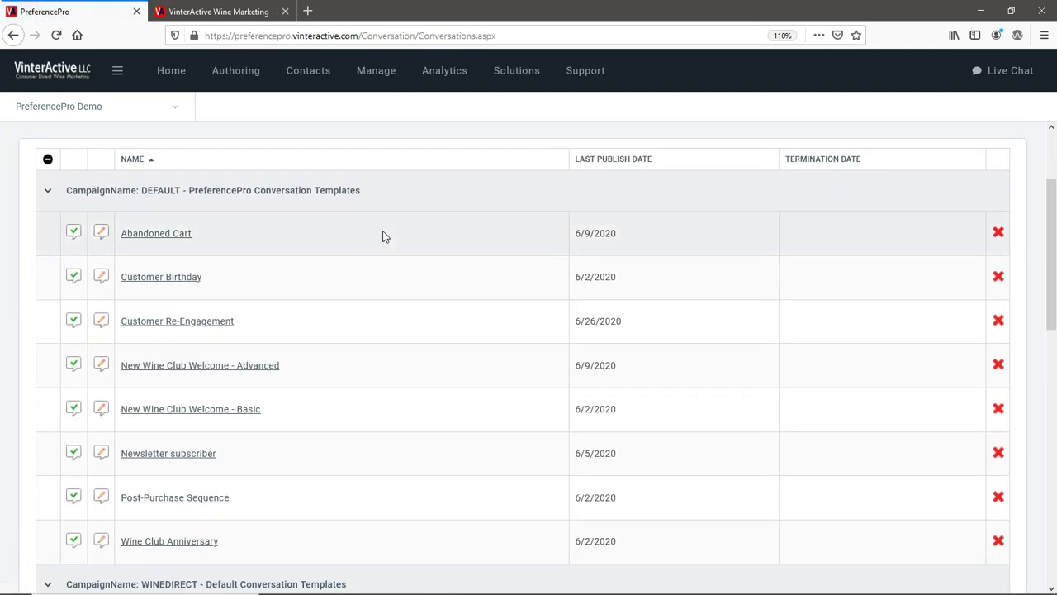
pyautogui.click(391, 279)
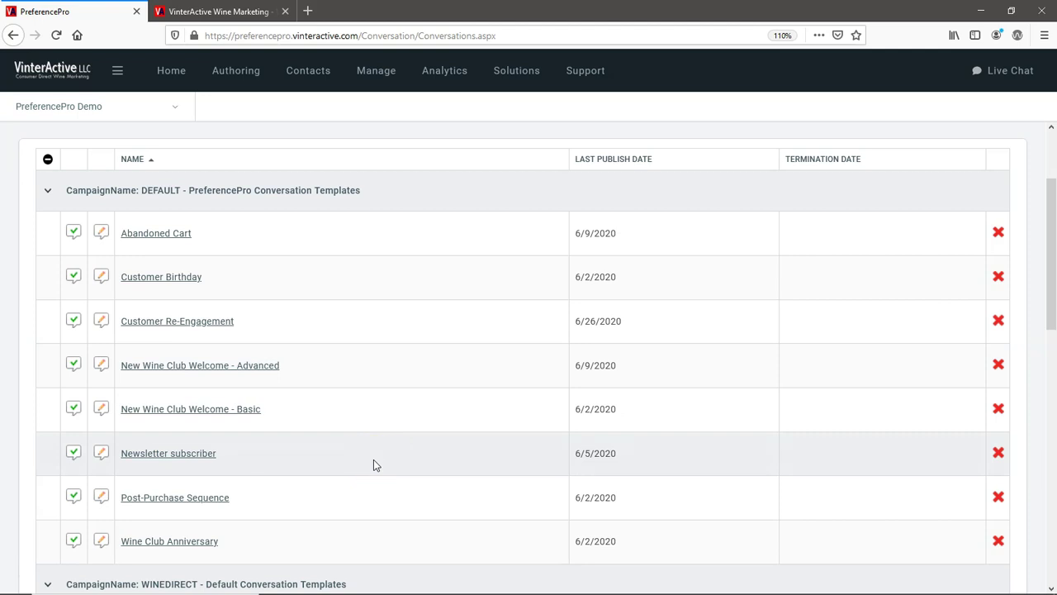
# Step: Collapse the campaign groups, expand the WINEDIRECT default templates and open the Newsletter Subscriber - WineDirect conversation
pyautogui.click(47, 161)
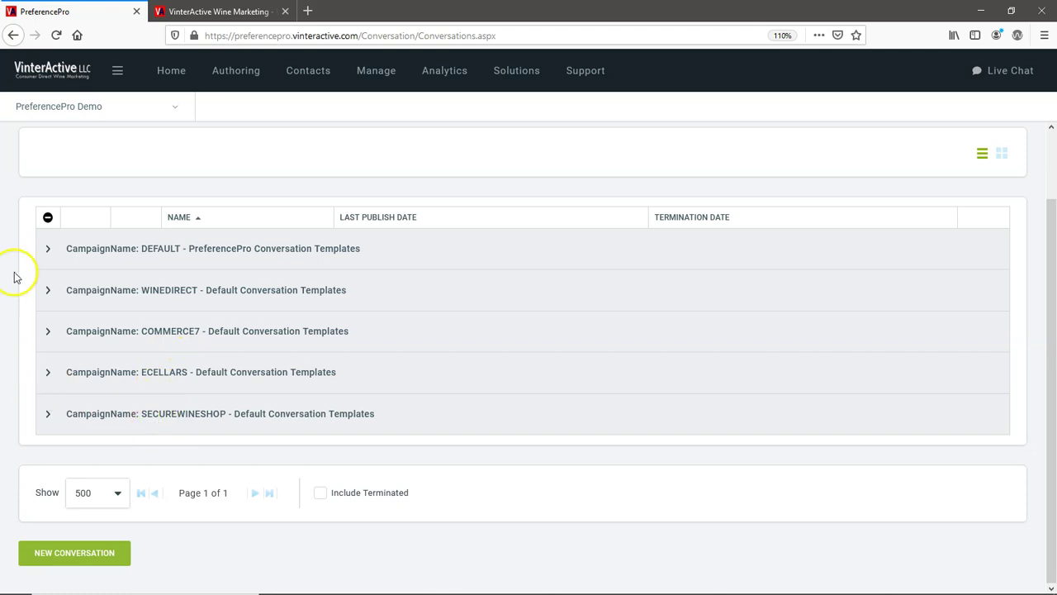
pyautogui.click(48, 247)
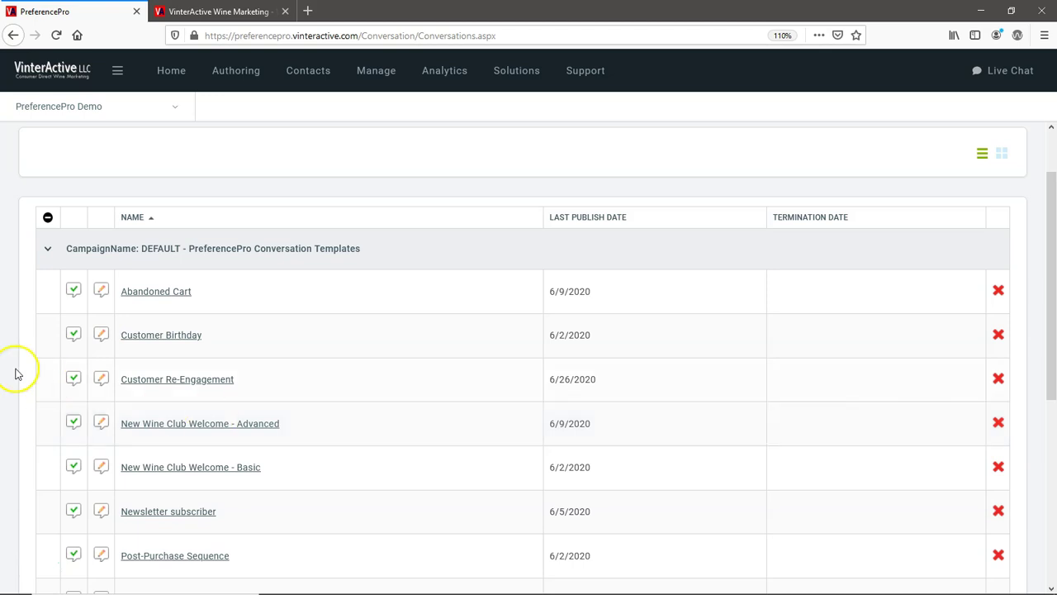
pyautogui.click(46, 217)
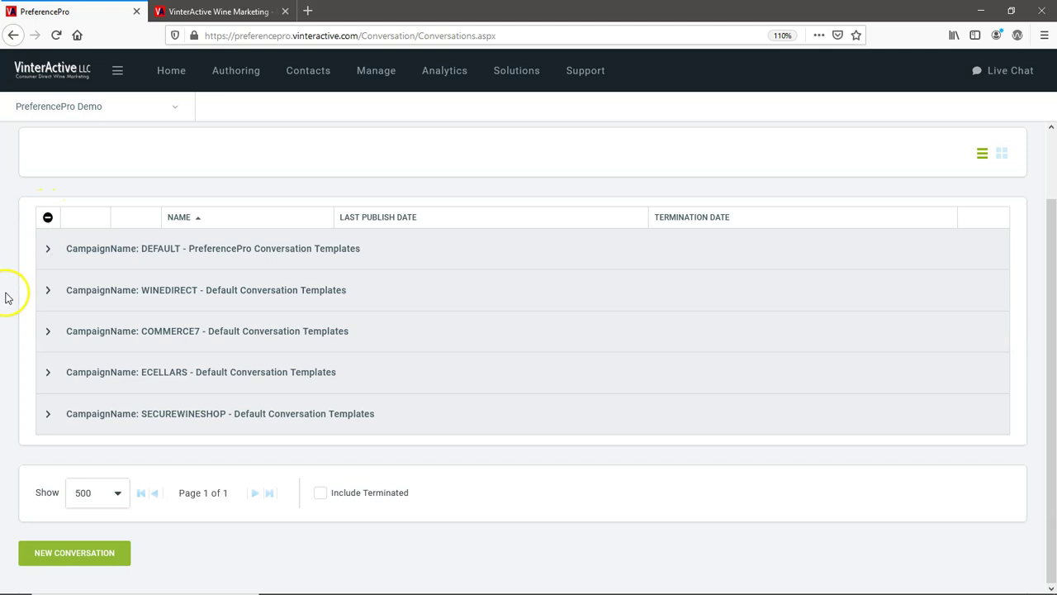
pyautogui.click(47, 290)
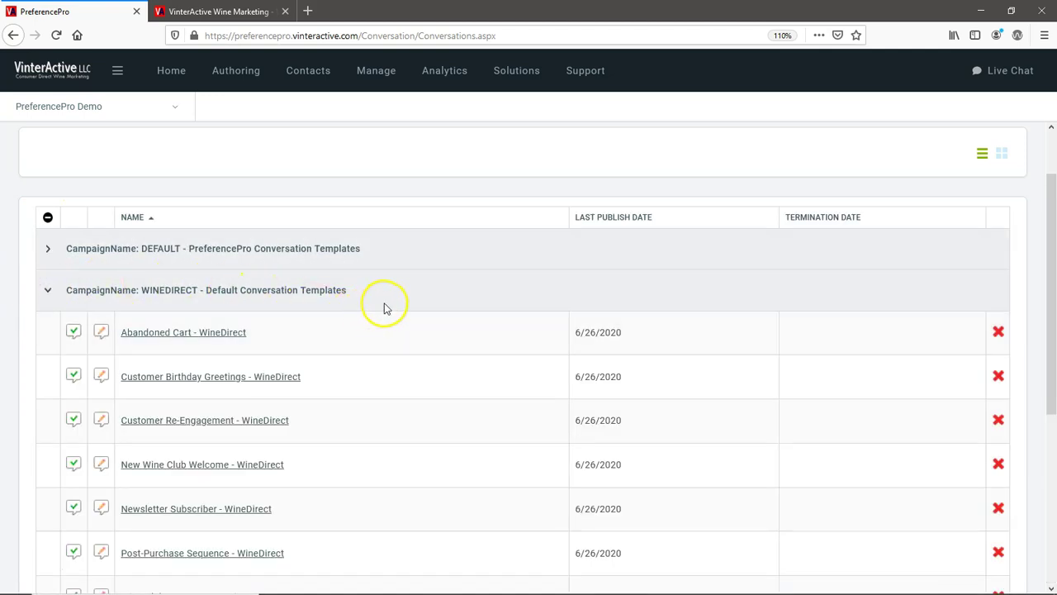
pyautogui.scroll(-2, 385, 306)
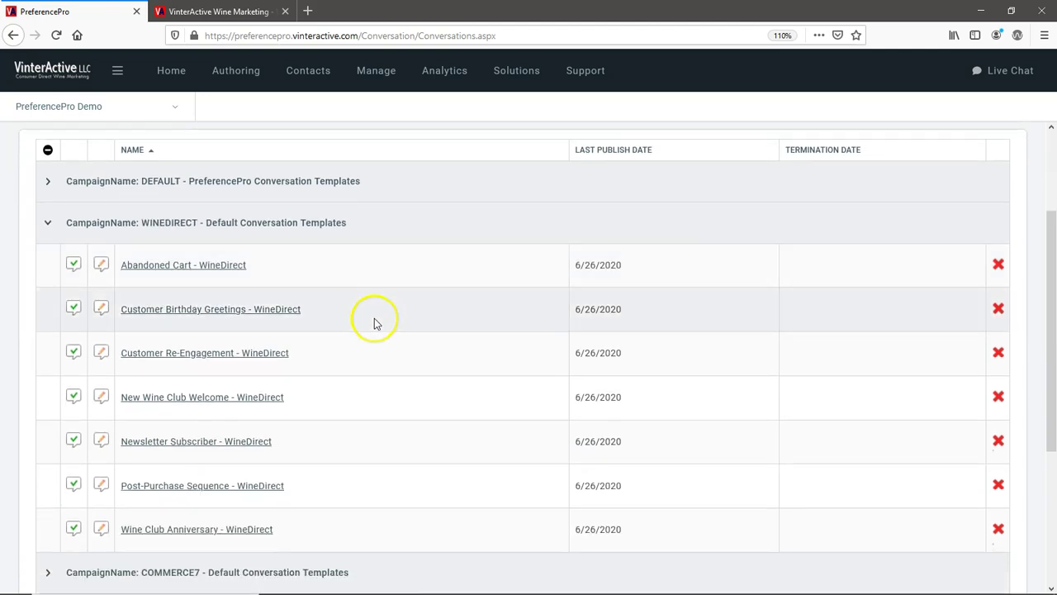
pyautogui.click(250, 443)
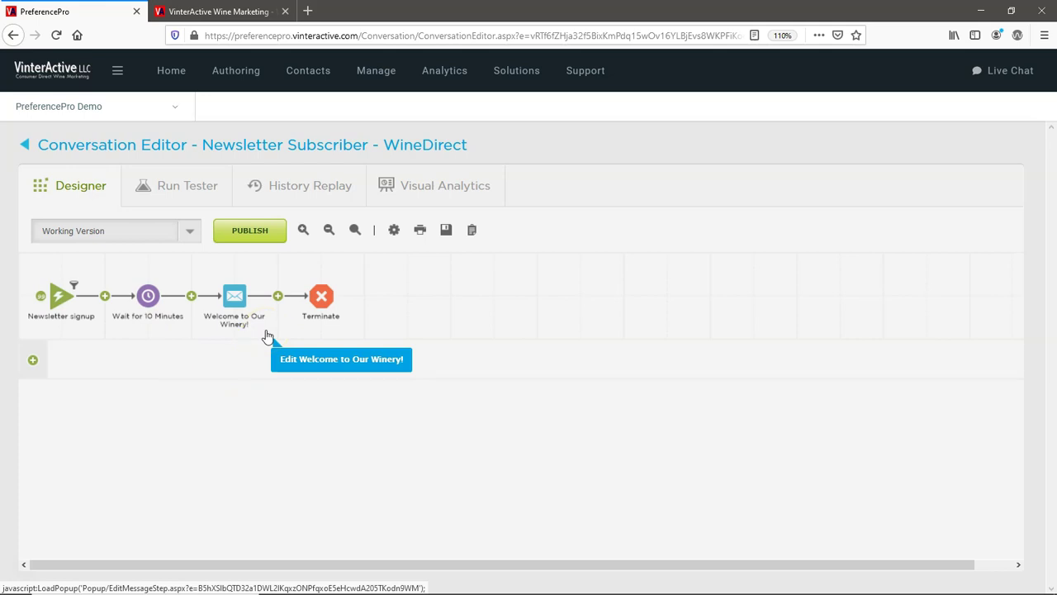
# Step: Save a copy of the conversation as "Newsletter subscriber - CUSTOM"
pyautogui.click(262, 359)
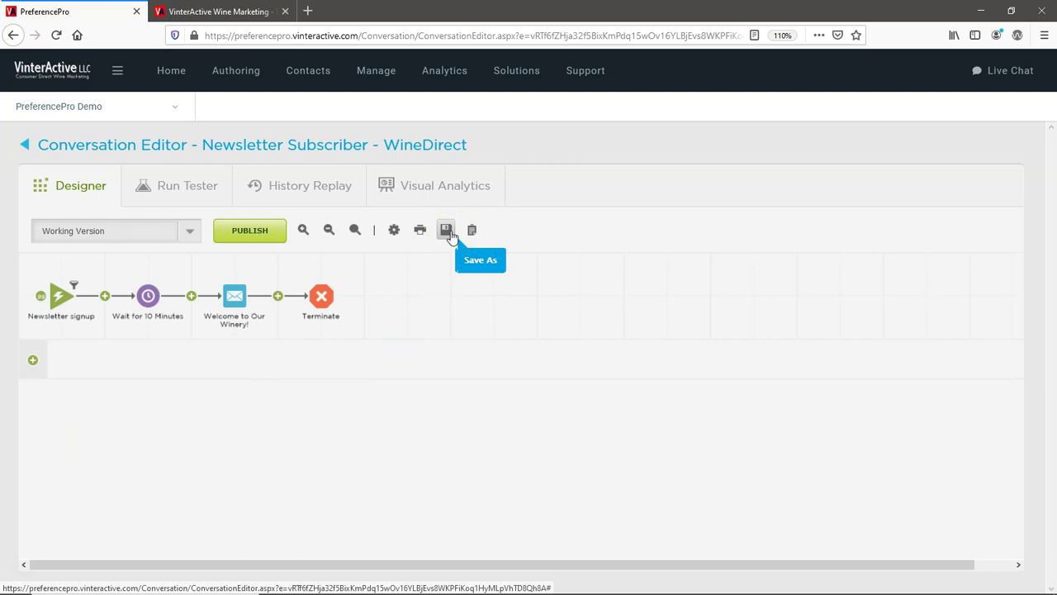
pyautogui.click(447, 231)
pyautogui.click(465, 327)
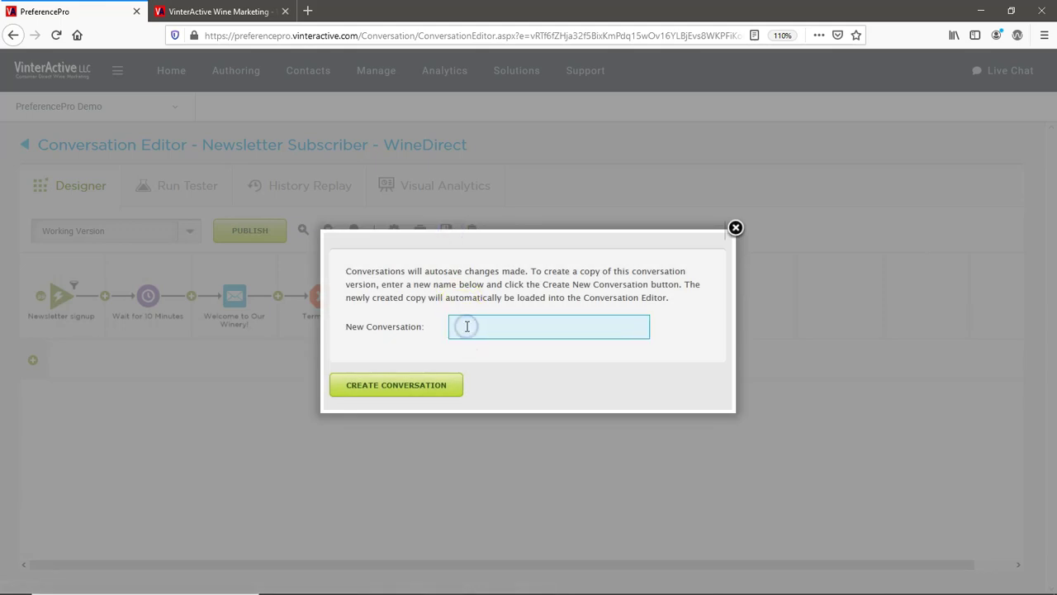
pyautogui.write('news')
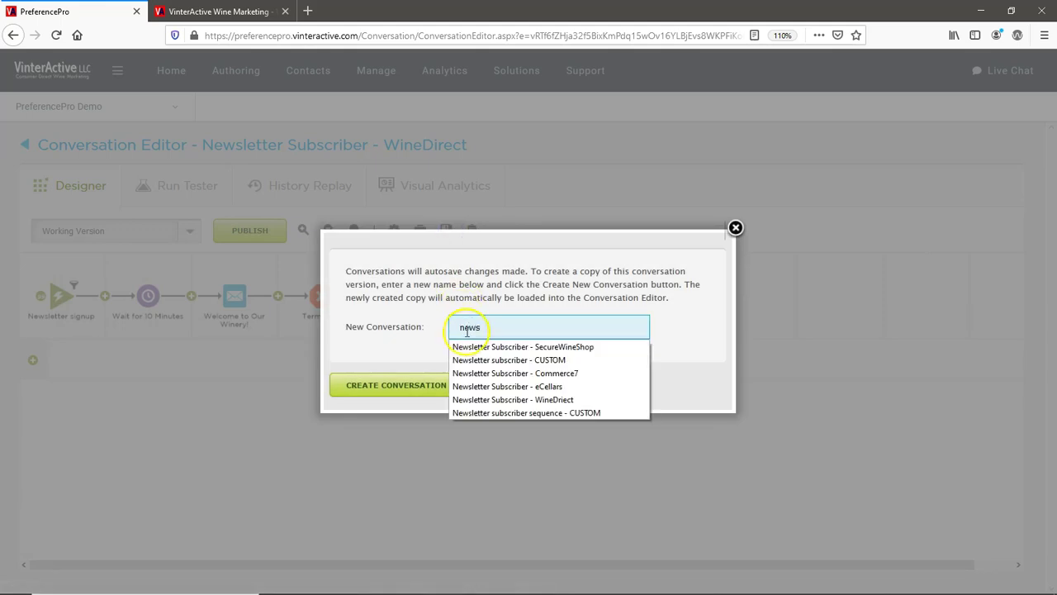
pyautogui.click(467, 360)
pyautogui.click(420, 387)
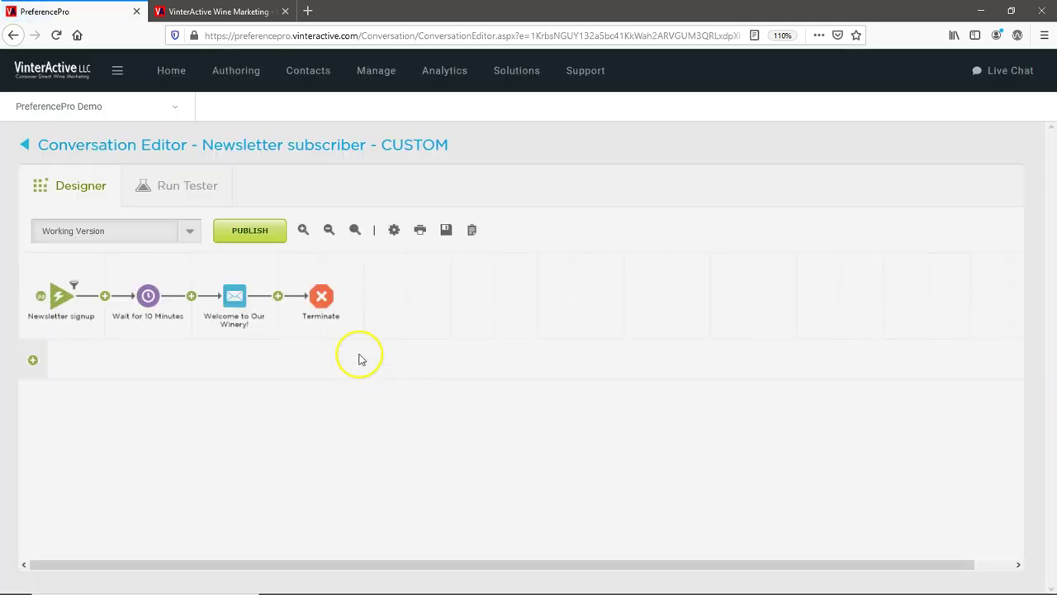
# Step: Review the available campaigns in the custom conversation's properties and close them without updating
pyautogui.click(395, 231)
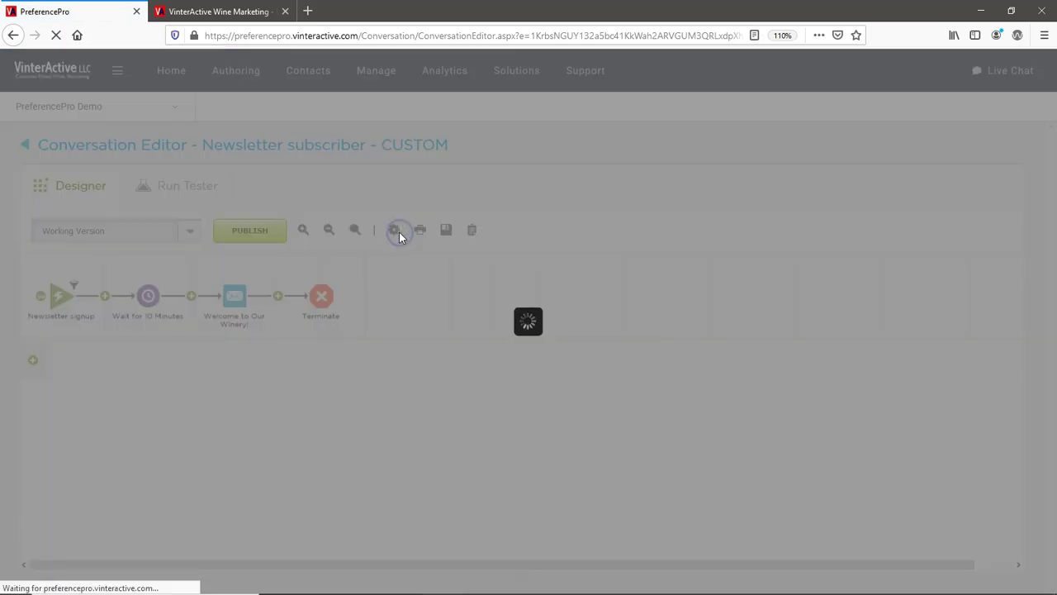
pyautogui.click(378, 282)
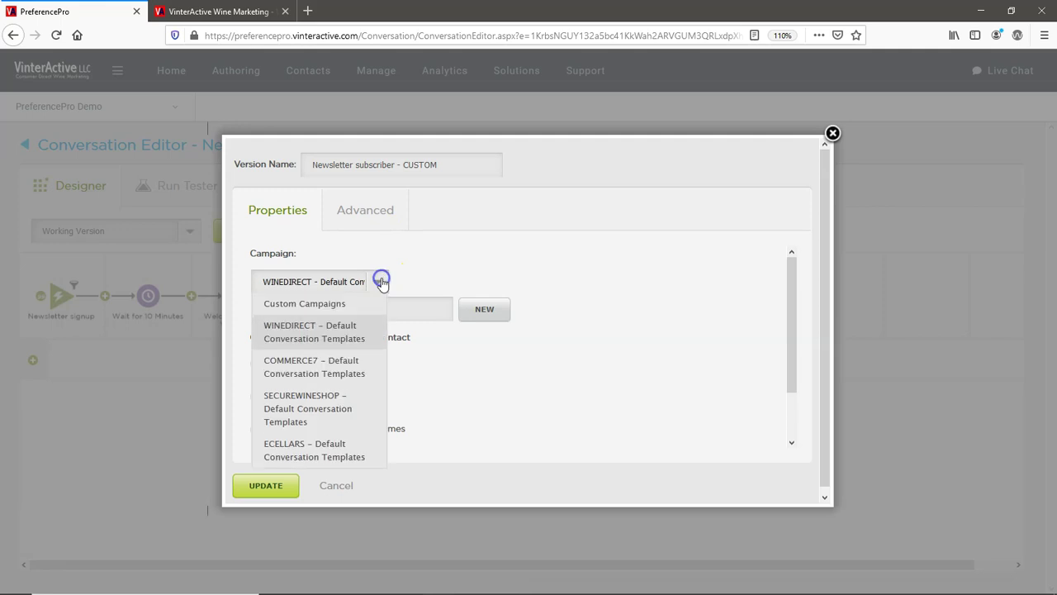
pyautogui.click(405, 280)
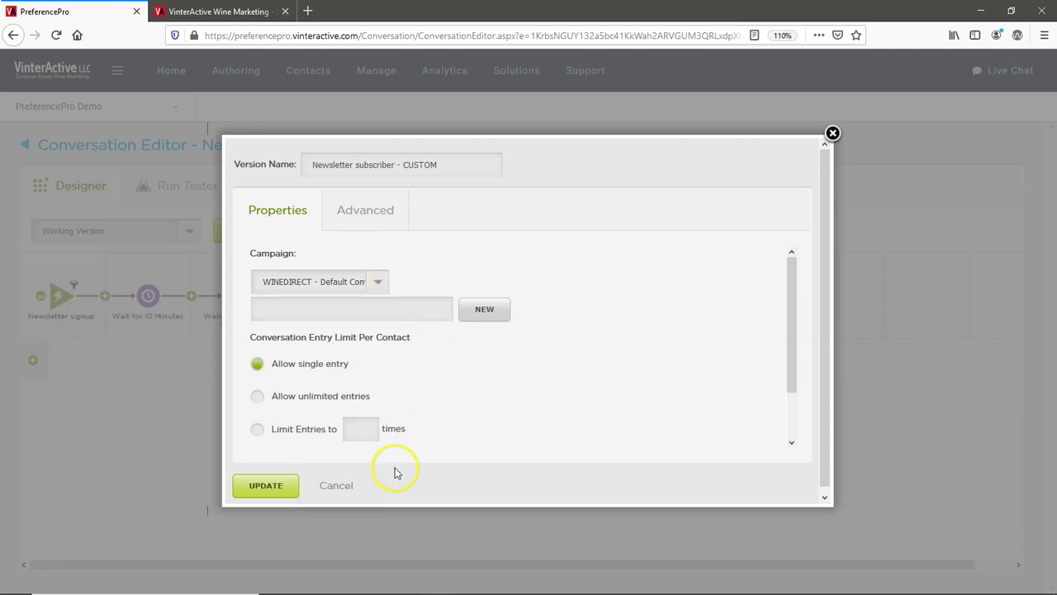
pyautogui.click(343, 489)
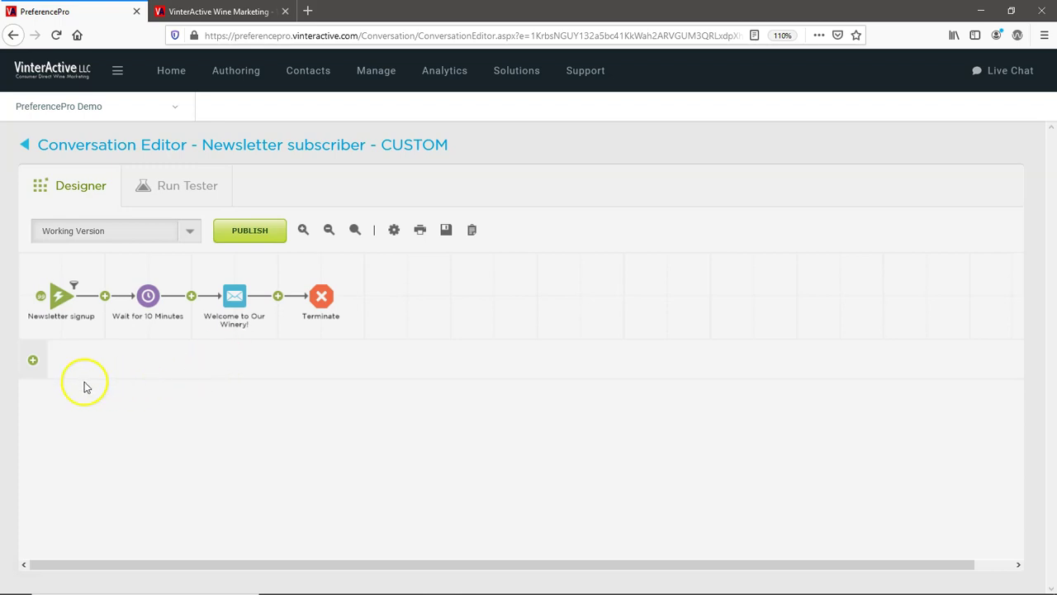
# Step: Try removing the Newsletter signup event from the trigger step's selected events, and discard the edit
pyautogui.click(58, 297)
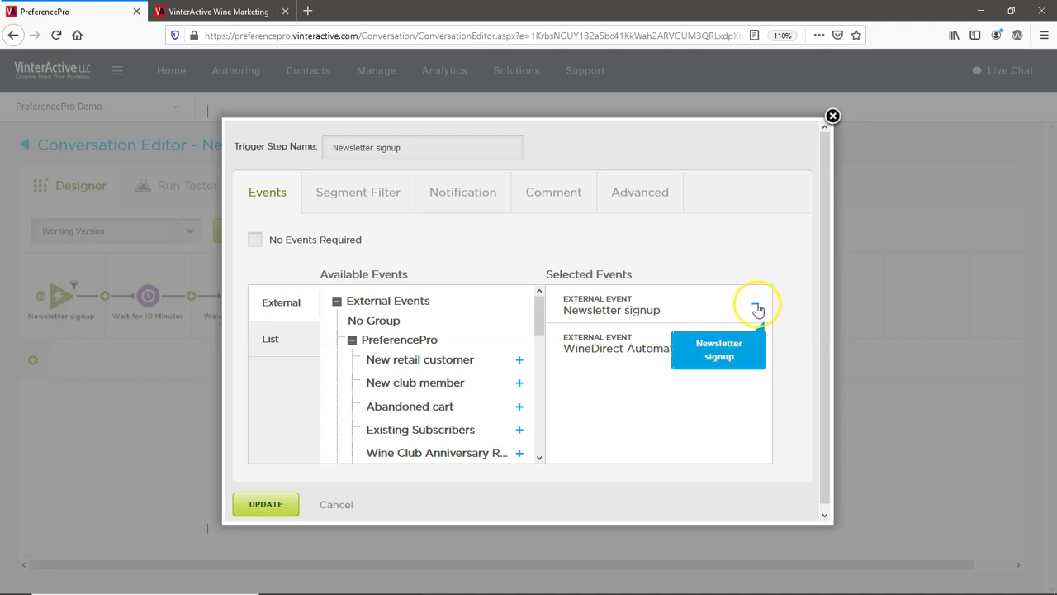
pyautogui.click(756, 309)
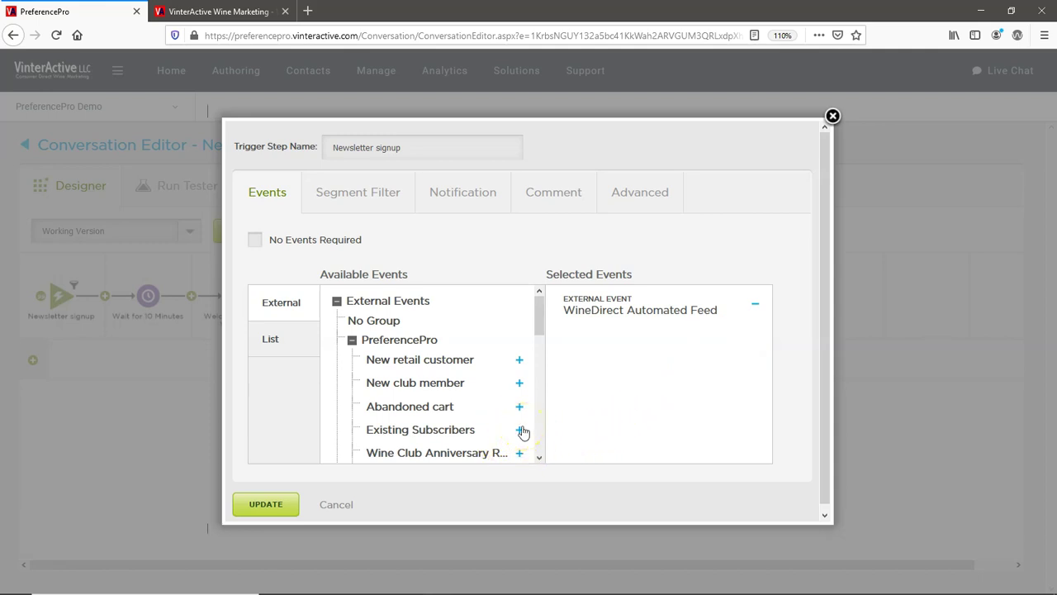
pyautogui.click(336, 503)
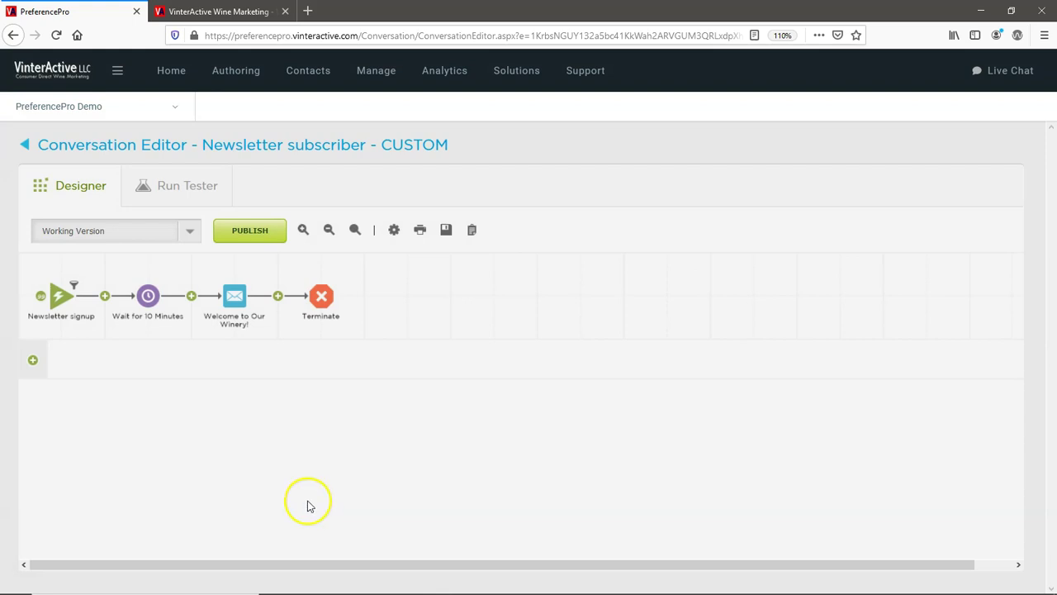
# Step: Set the wait step after the Newsletter signup trigger to 15 minutes and update it
pyautogui.click(147, 297)
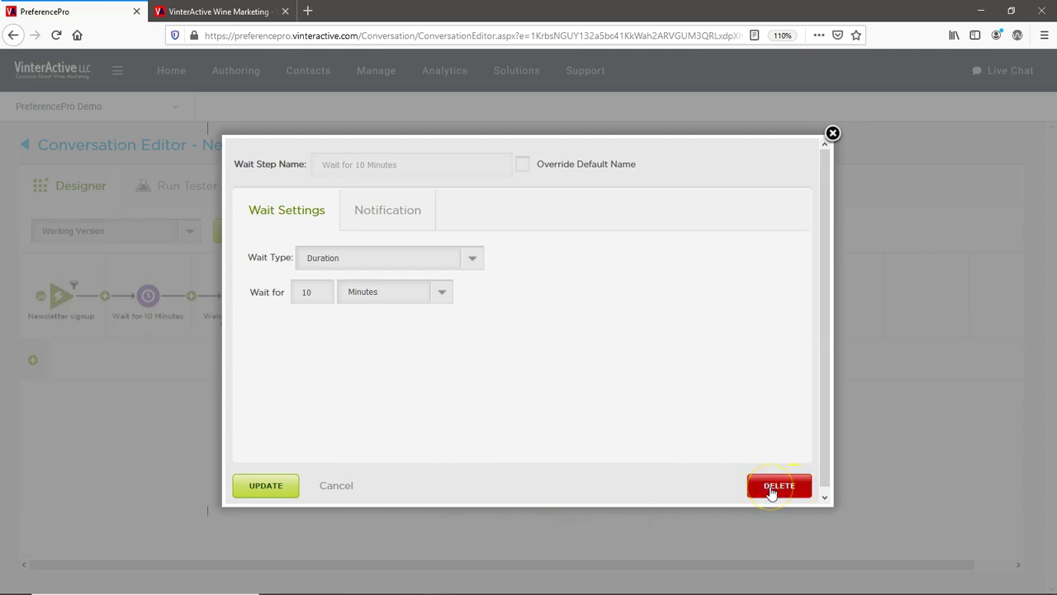
pyautogui.moveTo(317, 290); pyautogui.dragTo(287, 291)
pyautogui.write('15')
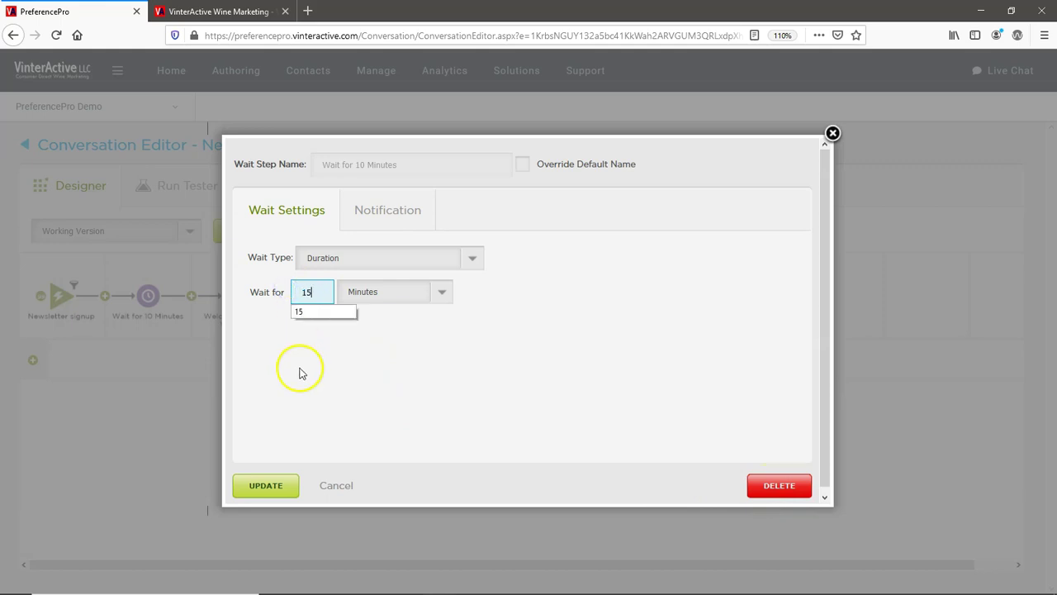
pyautogui.click(267, 489)
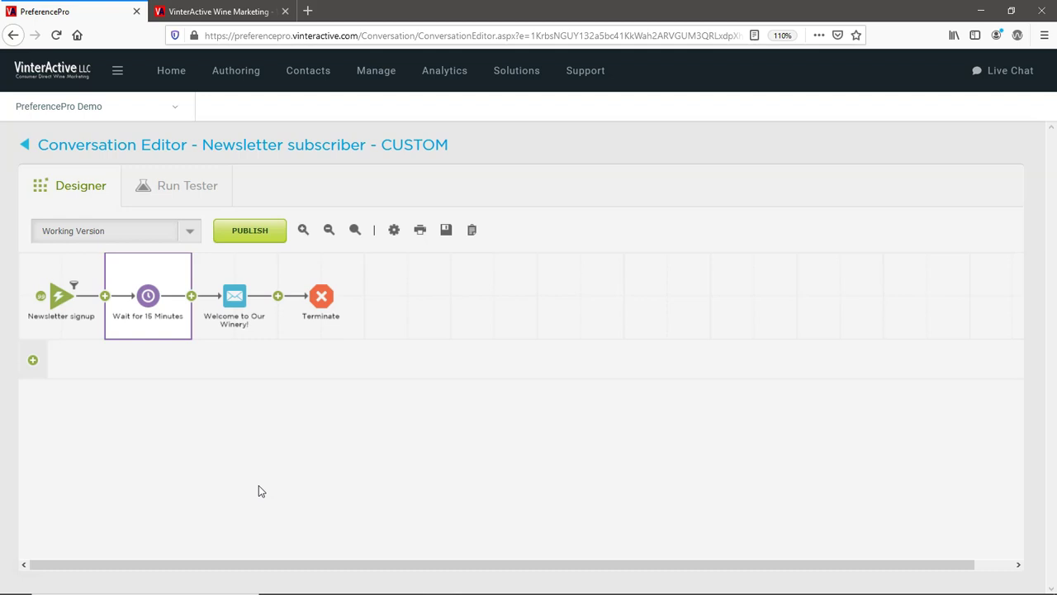
# Step: Load the saved message Custom Message #1 for editing in the "Welcome to Our Winery!" message step
pyautogui.click(232, 318)
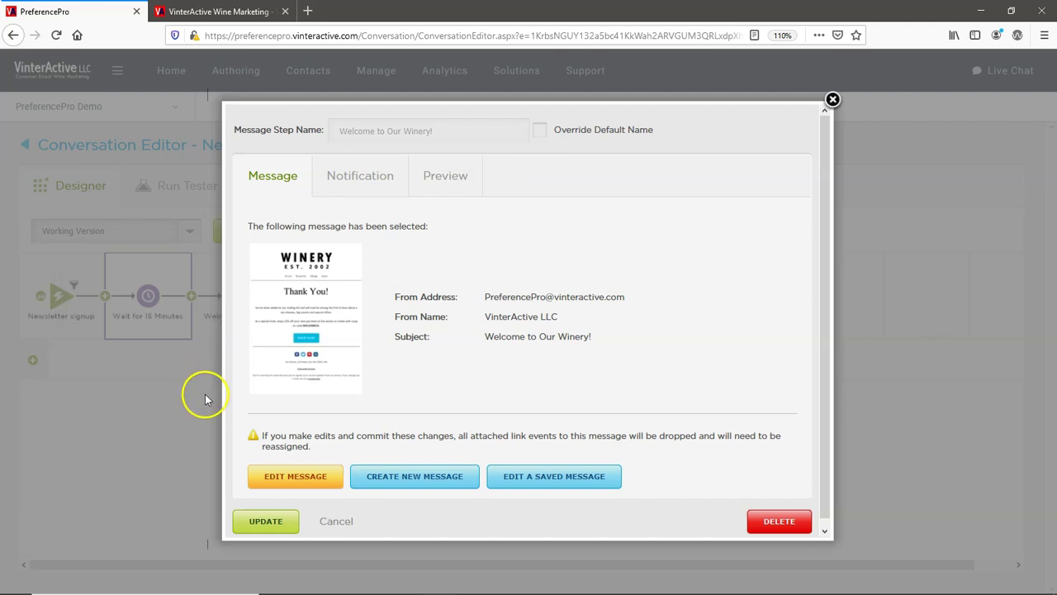
pyautogui.click(257, 479)
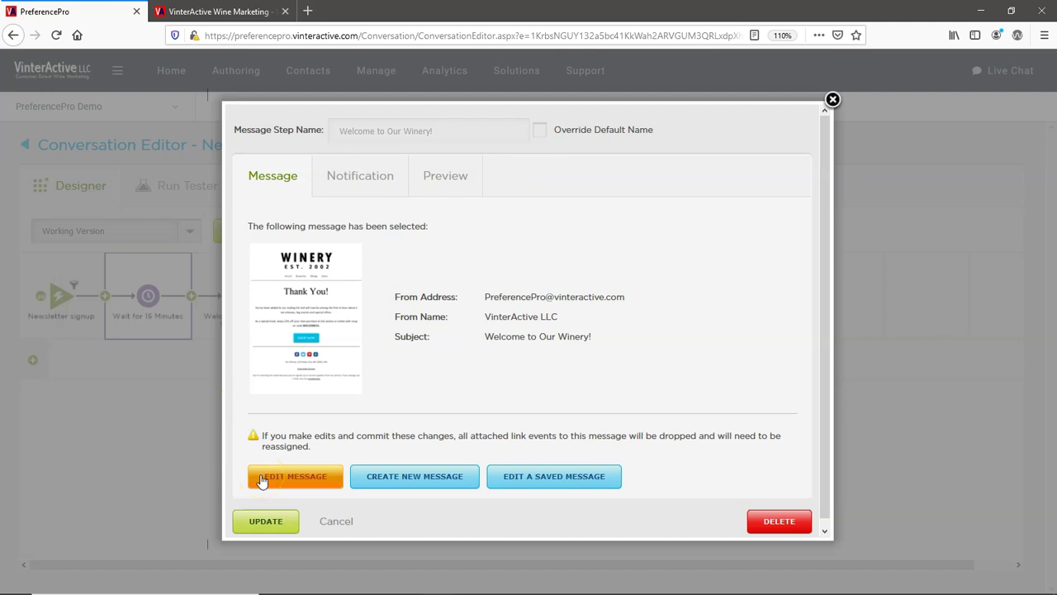
pyautogui.click(361, 479)
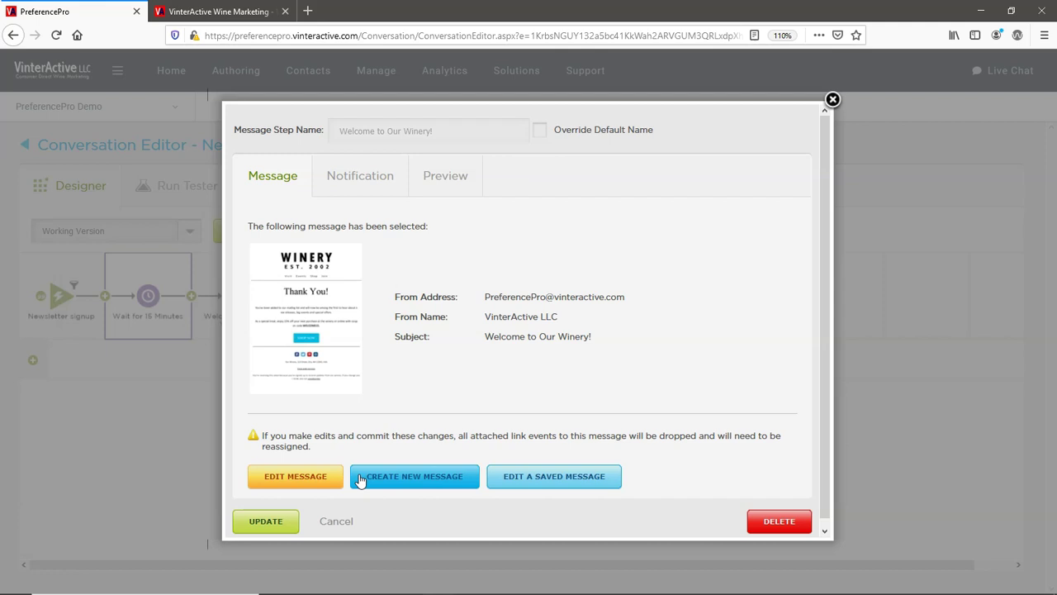
pyautogui.click(495, 481)
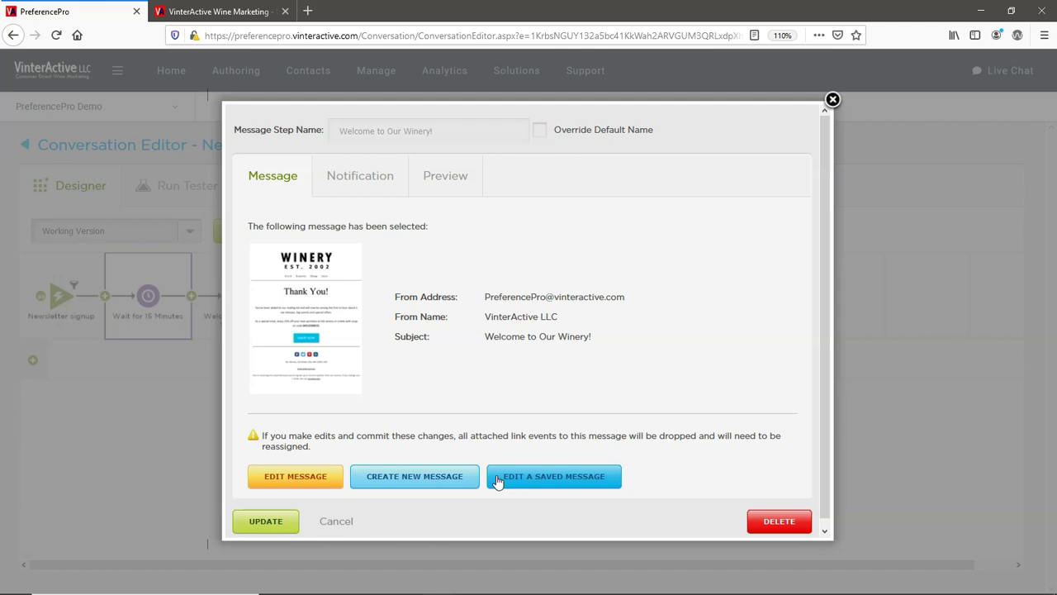
pyautogui.click(498, 479)
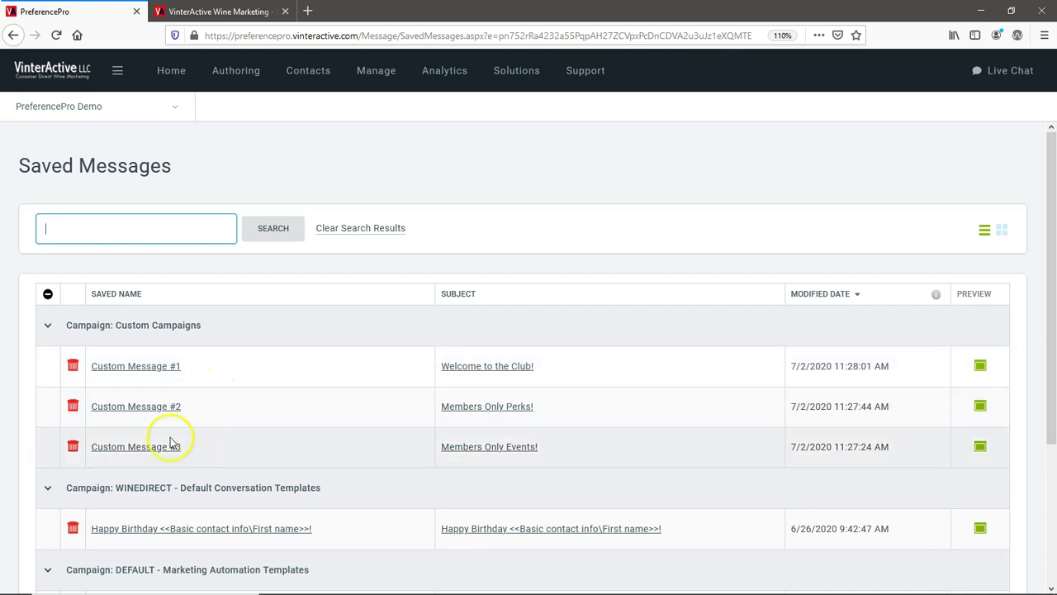
pyautogui.click(131, 366)
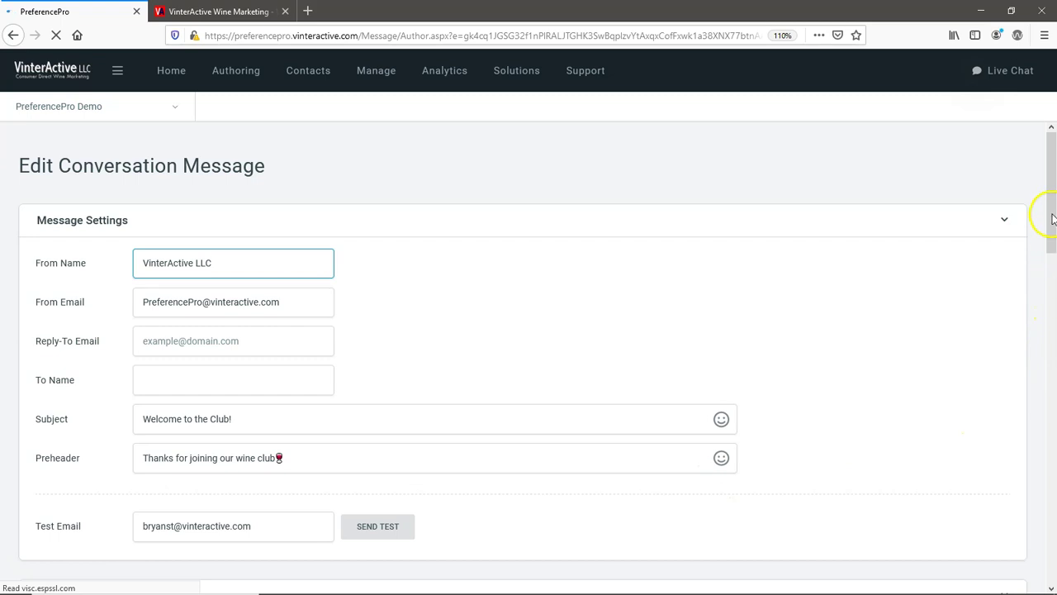
# Step: Look over the message design, proceed to its confirmation page and commit the message to the conversation
pyautogui.moveTo(1053, 219); pyautogui.dragTo(1029, 488)
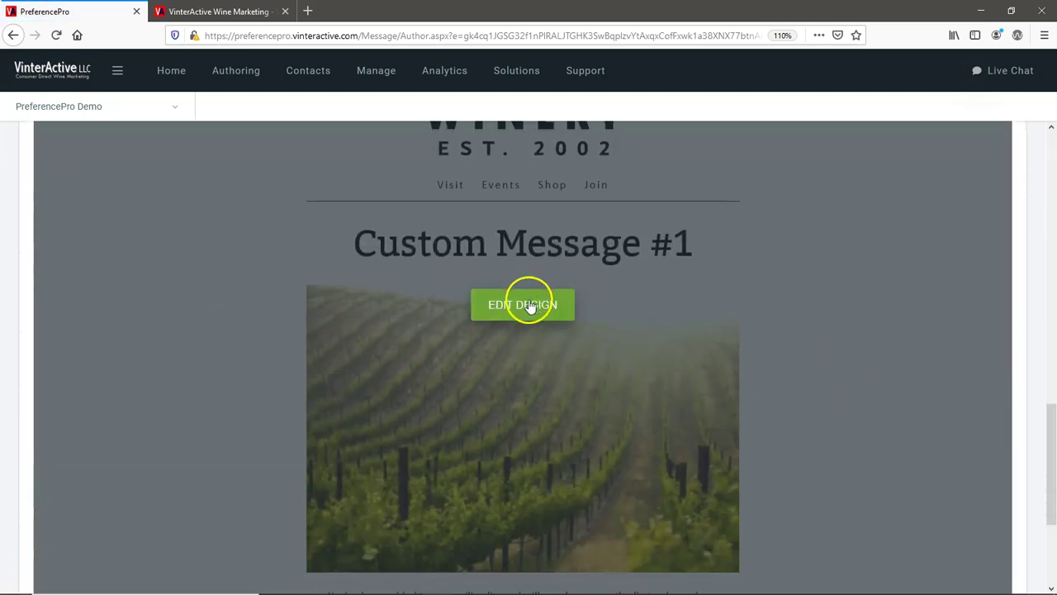
pyautogui.moveTo(1052, 436); pyautogui.dragTo(1048, 535)
pyautogui.click(1003, 552)
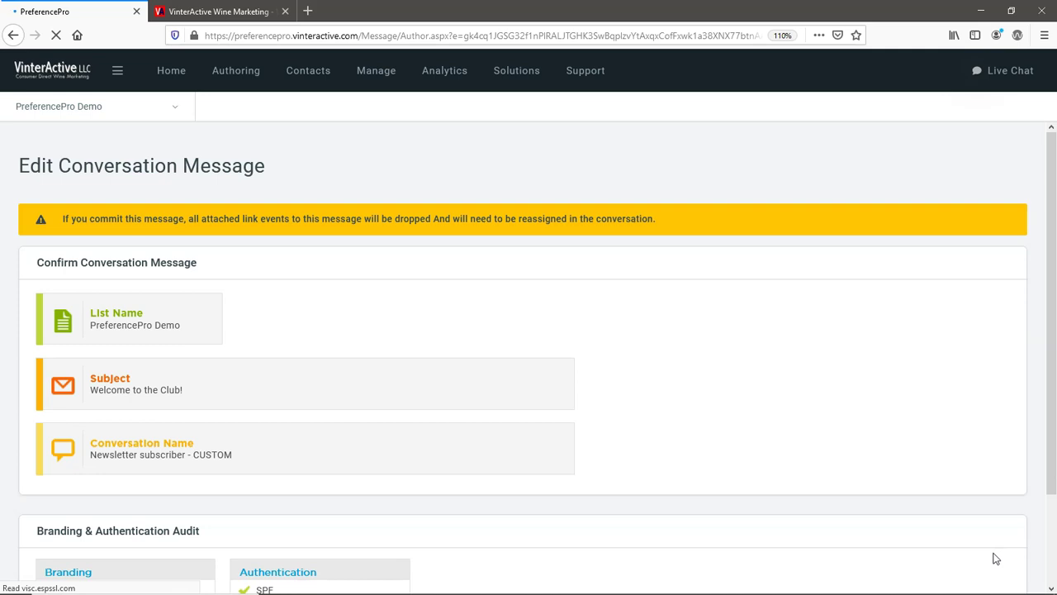
pyautogui.moveTo(1049, 394); pyautogui.dragTo(1045, 535)
pyautogui.click(977, 553)
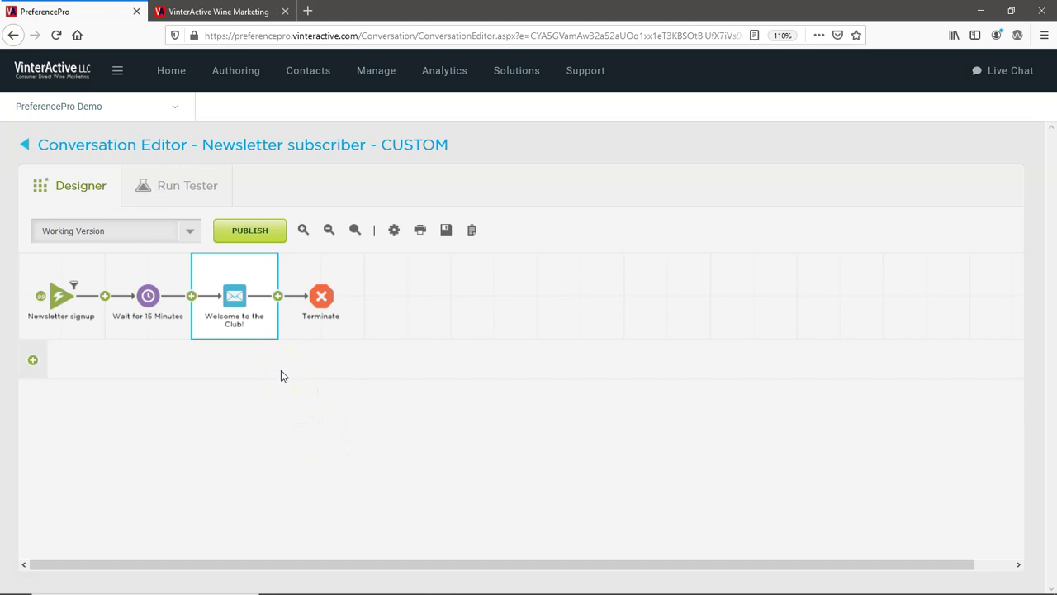
# Step: Add a wait step after the "Welcome to the Club!" message and set its duration to 7 days
pyautogui.click(278, 296)
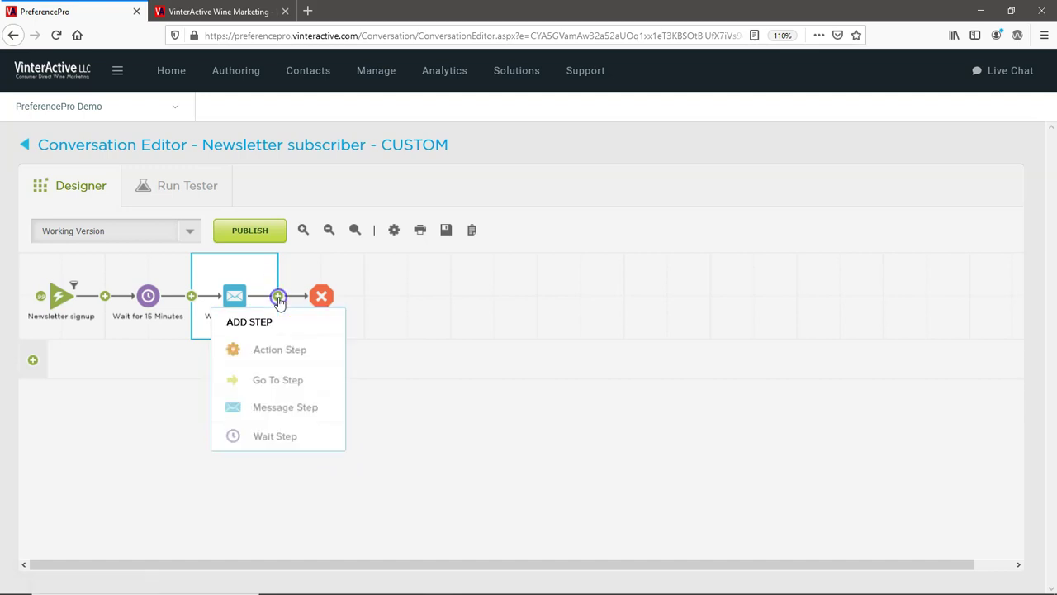
pyautogui.click(272, 436)
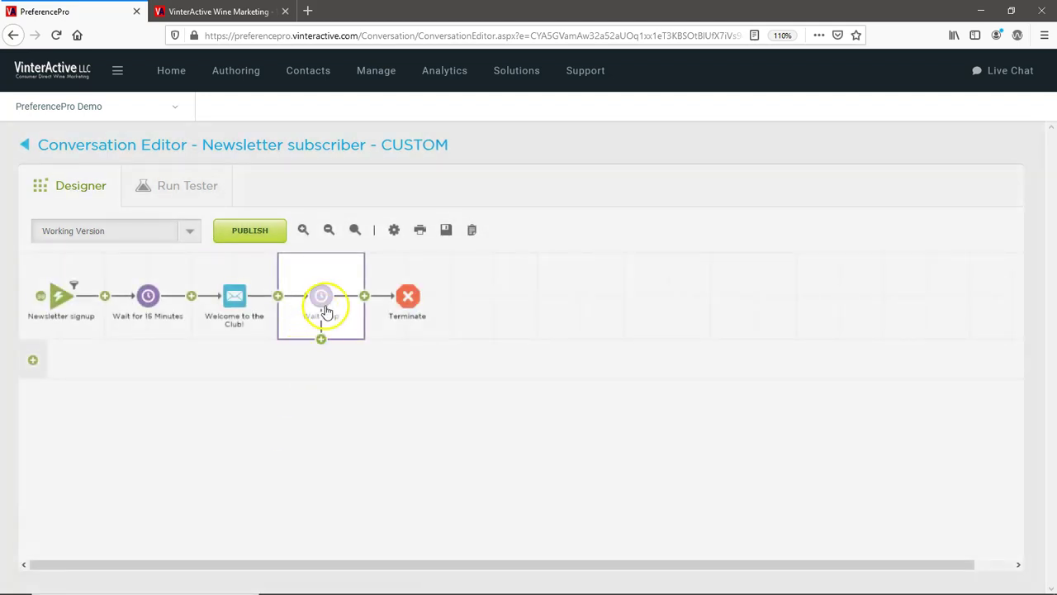
pyautogui.click(325, 299)
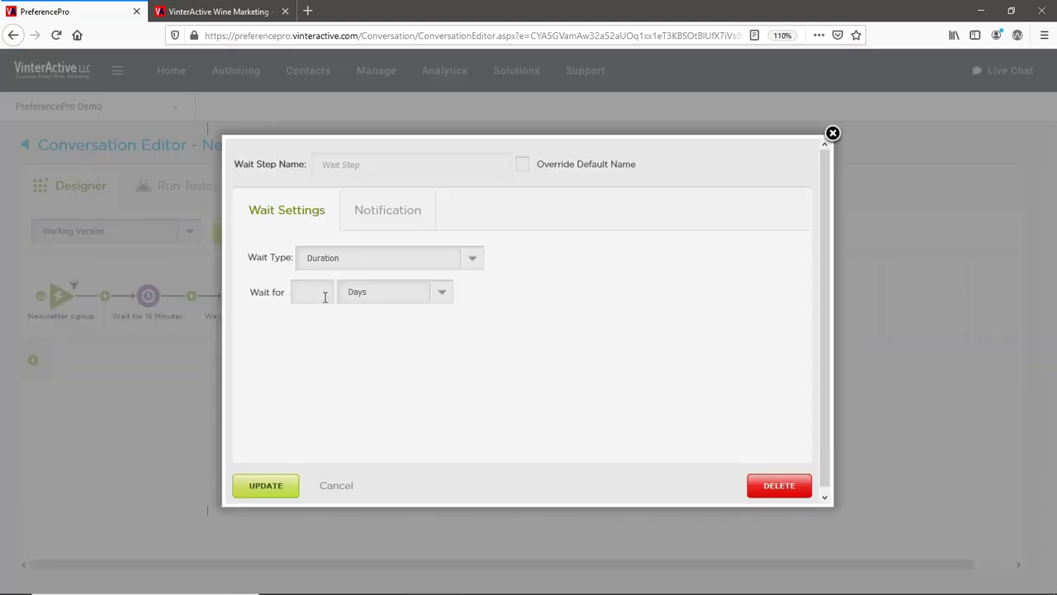
pyautogui.click(318, 294)
pyautogui.write('7')
pyautogui.click(271, 486)
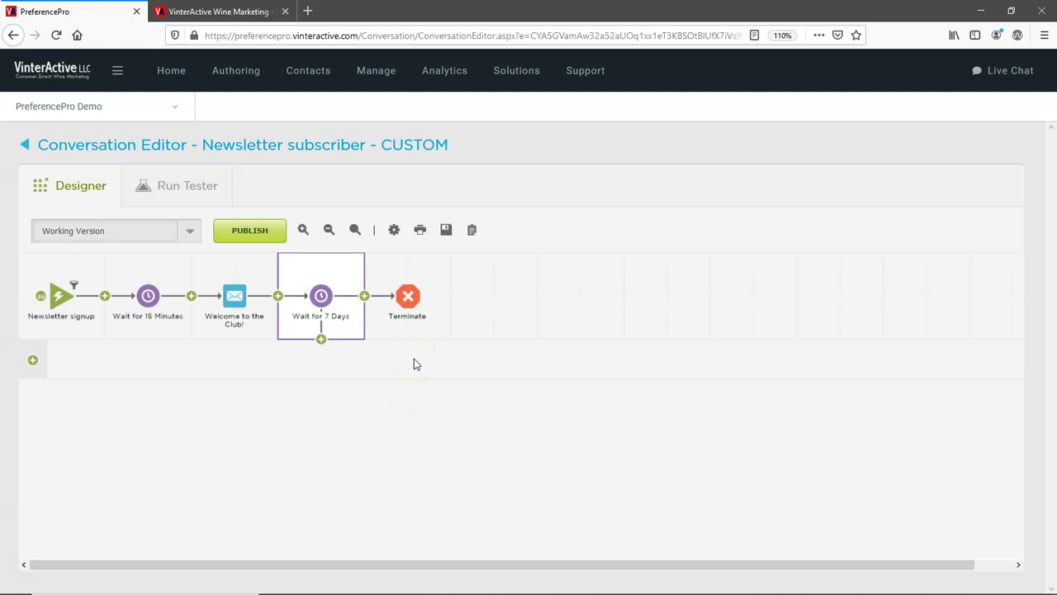
# Step: Add a message step after the 7-day wait and load the saved message Custom Message #2 into it for editing
pyautogui.click(364, 297)
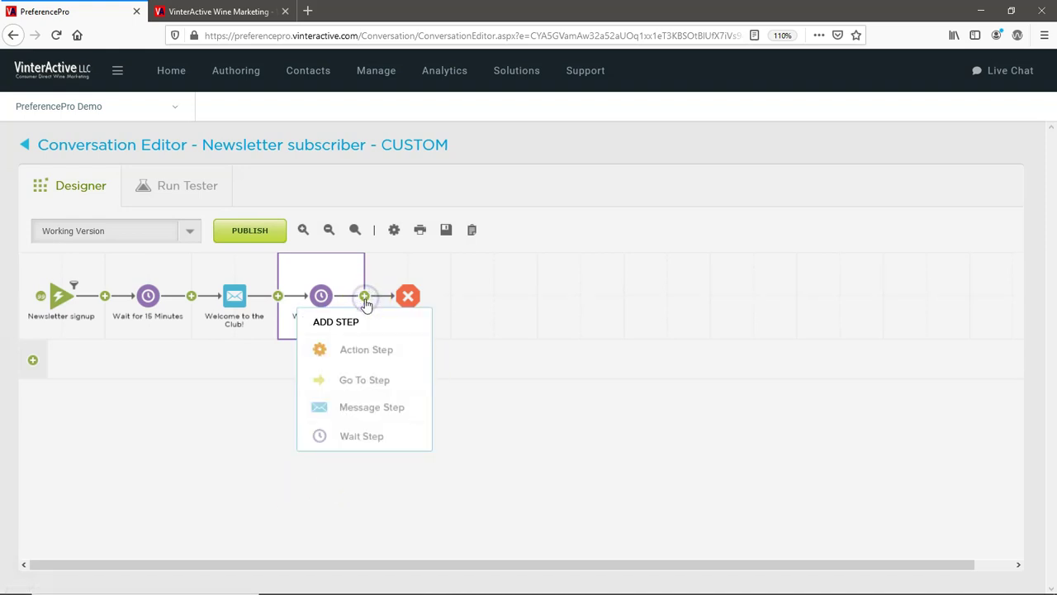
pyautogui.click(355, 407)
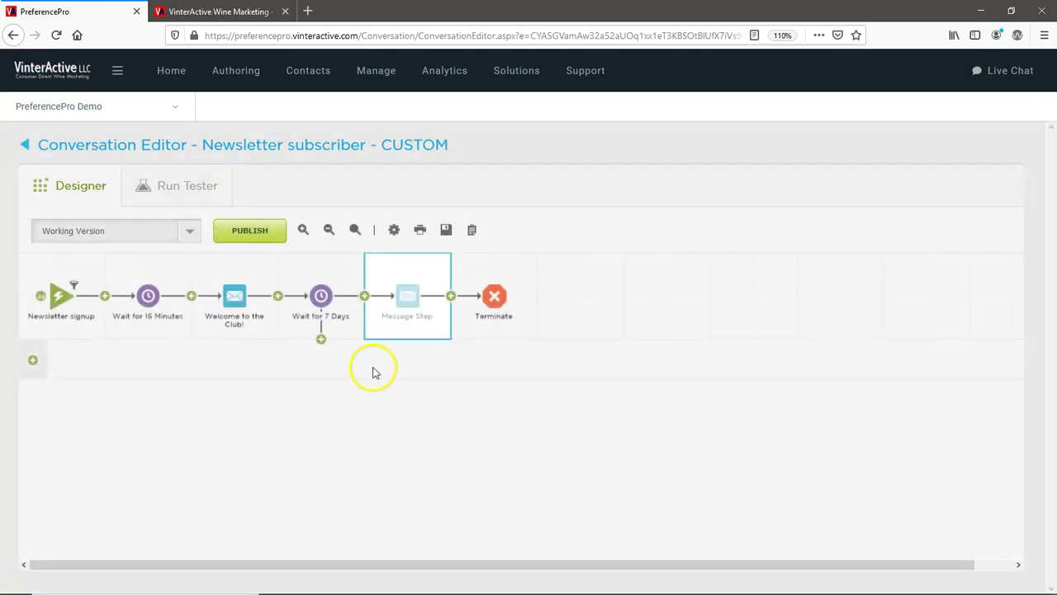
pyautogui.click(406, 295)
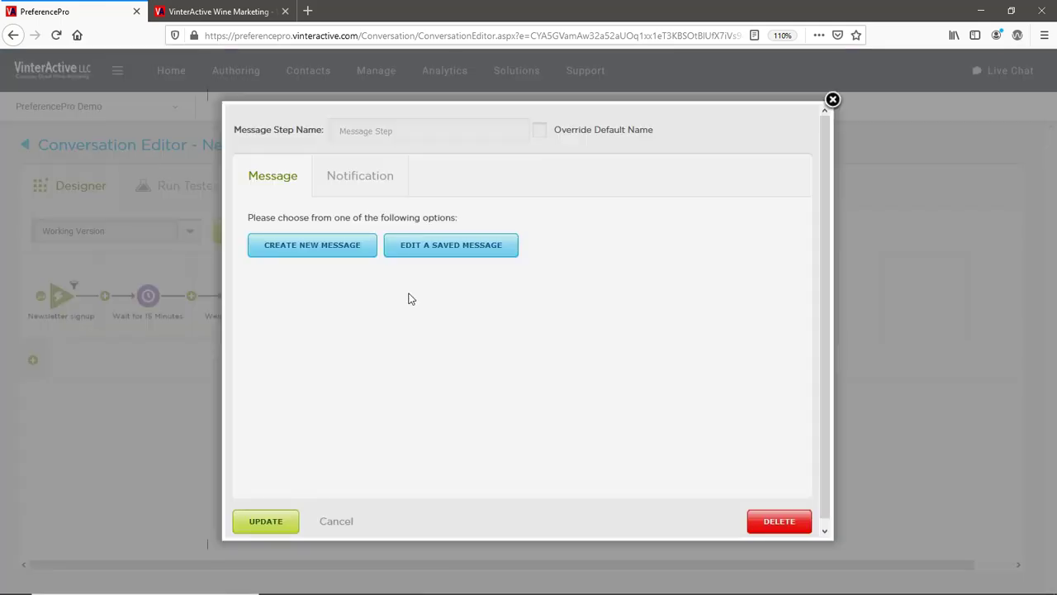
pyautogui.click(451, 246)
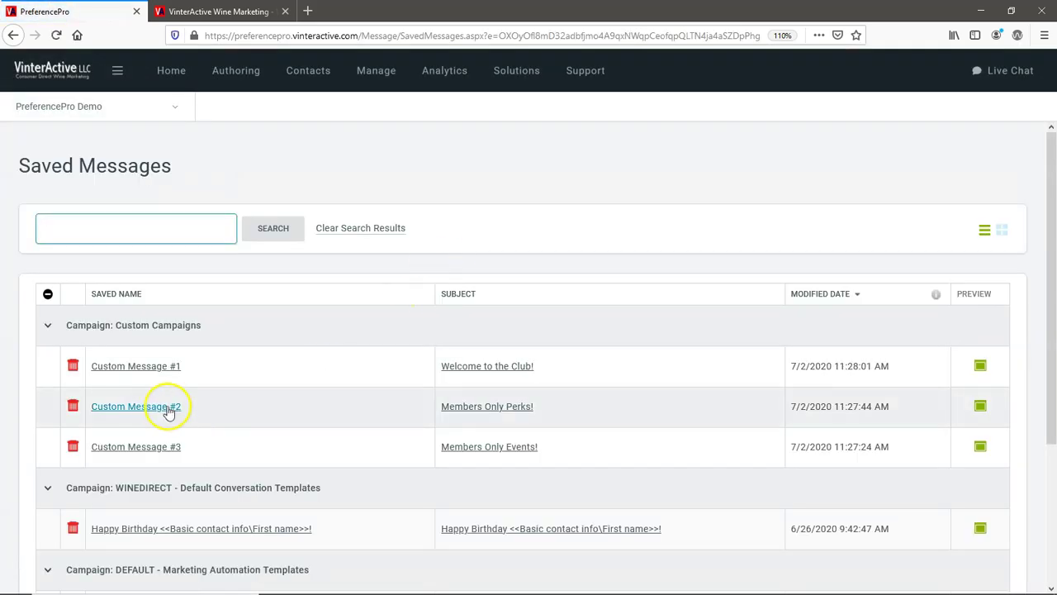
pyautogui.click(169, 408)
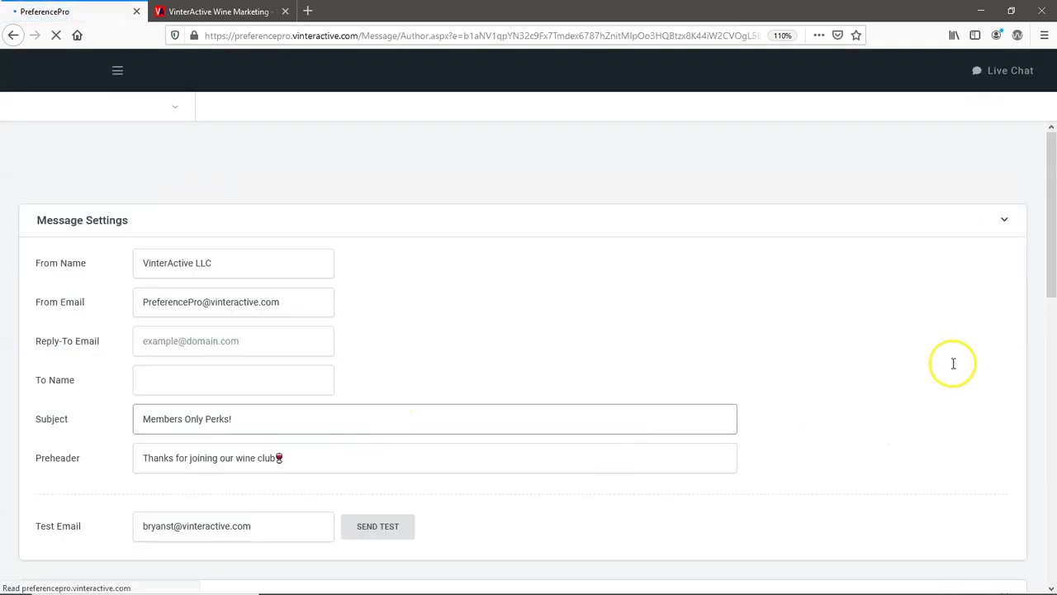
# Step: Proceed with the "Members Only Perks!" message to its confirmation page and commit it to the conversation
pyautogui.moveTo(1041, 240); pyautogui.dragTo(1032, 559)
pyautogui.click(1000, 555)
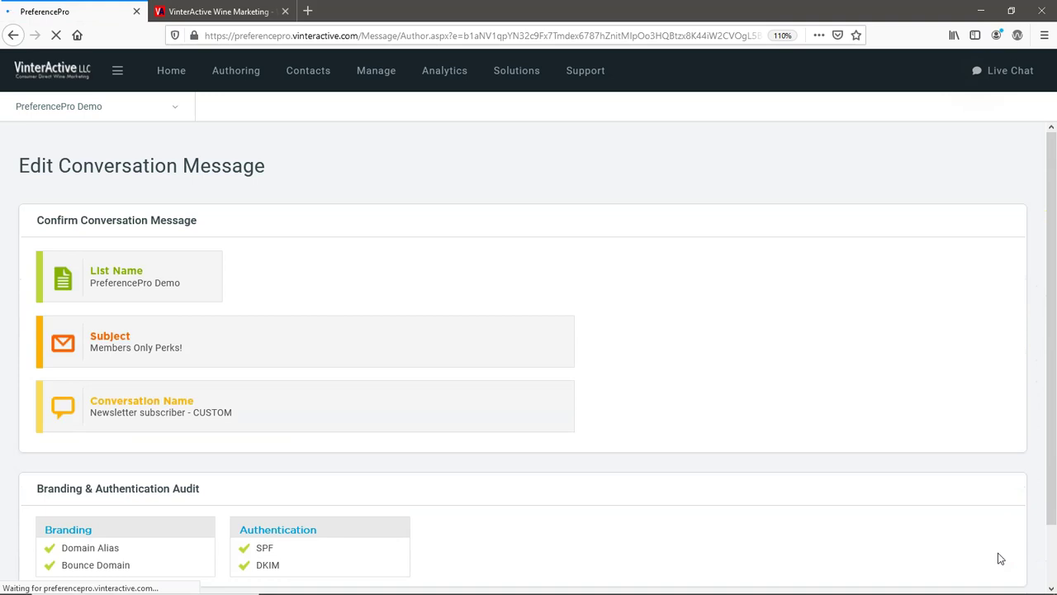
pyautogui.moveTo(1045, 487); pyautogui.dragTo(1049, 546)
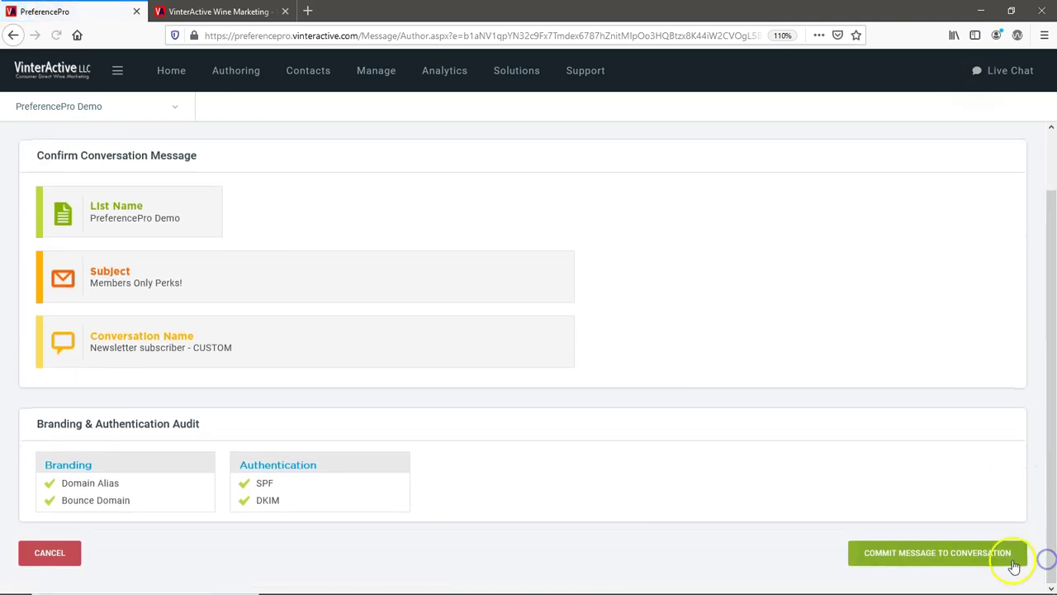
pyautogui.click(981, 553)
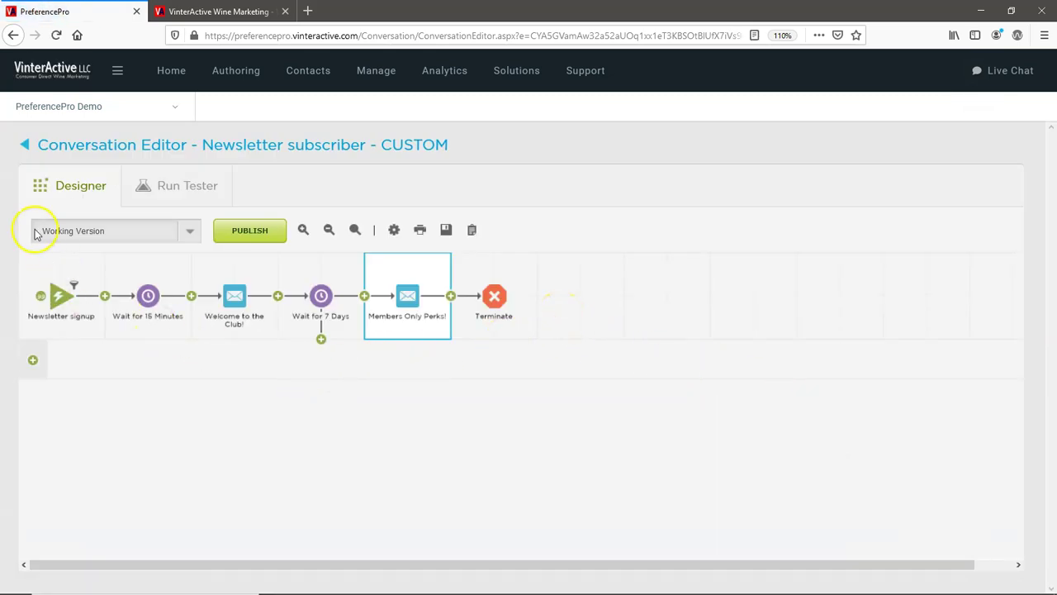
# Step: Return to the conversations list, collapse the DEFAULT campaign's templates and reopen the Newsletter subscriber - CUSTOM conversation
pyautogui.click(25, 147)
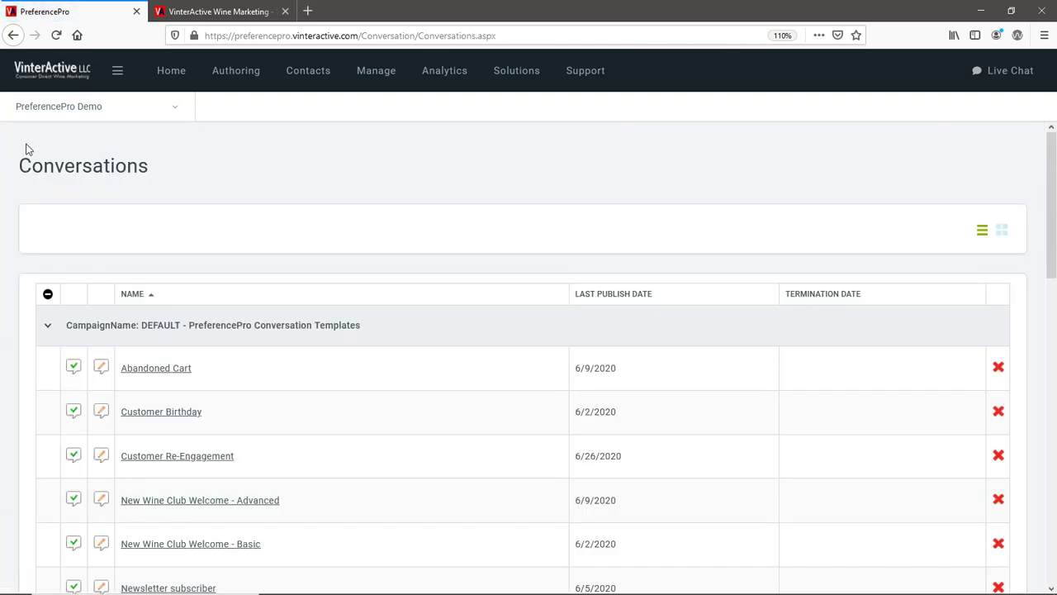
pyautogui.click(48, 326)
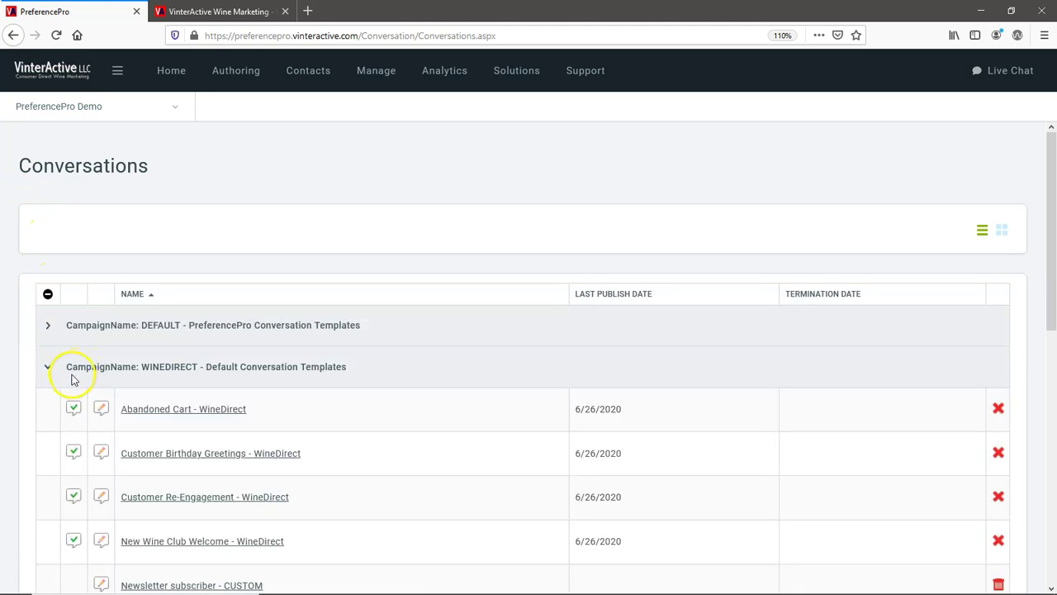
pyautogui.scroll(-2, 62, 386)
pyautogui.scroll(-2, 99, 396)
pyautogui.click(155, 385)
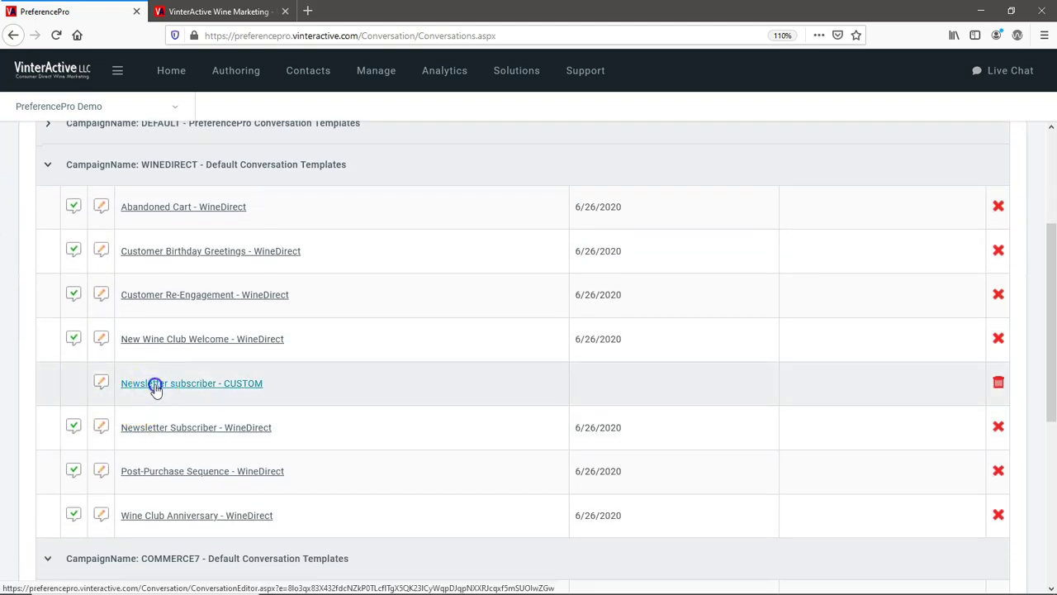